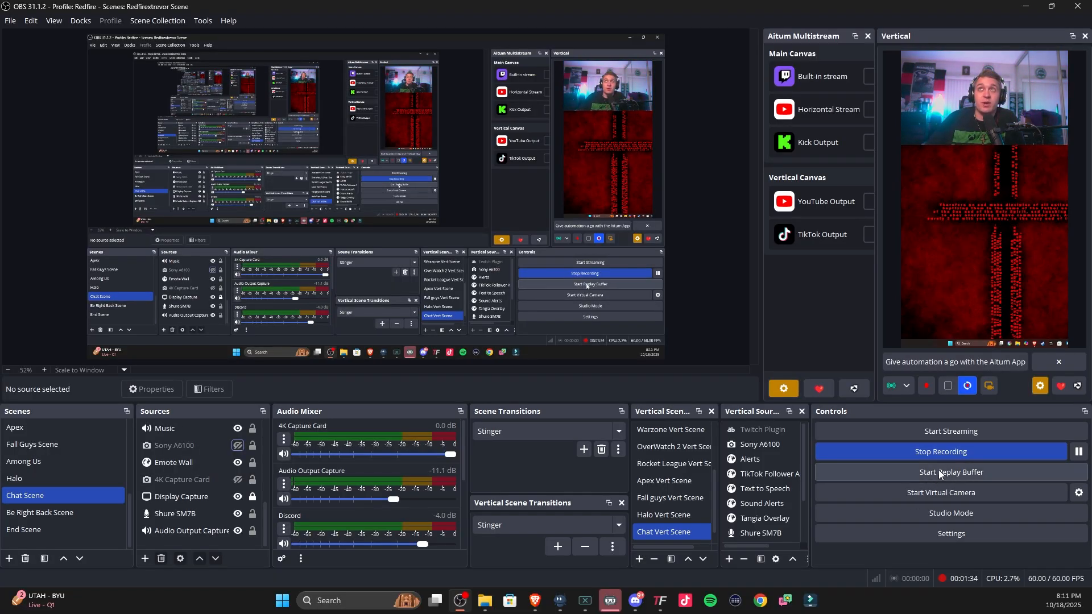
# Step: Start the replay buffer and look at the saved clips in the OBS Recordings folder
pyautogui.click(954, 469)
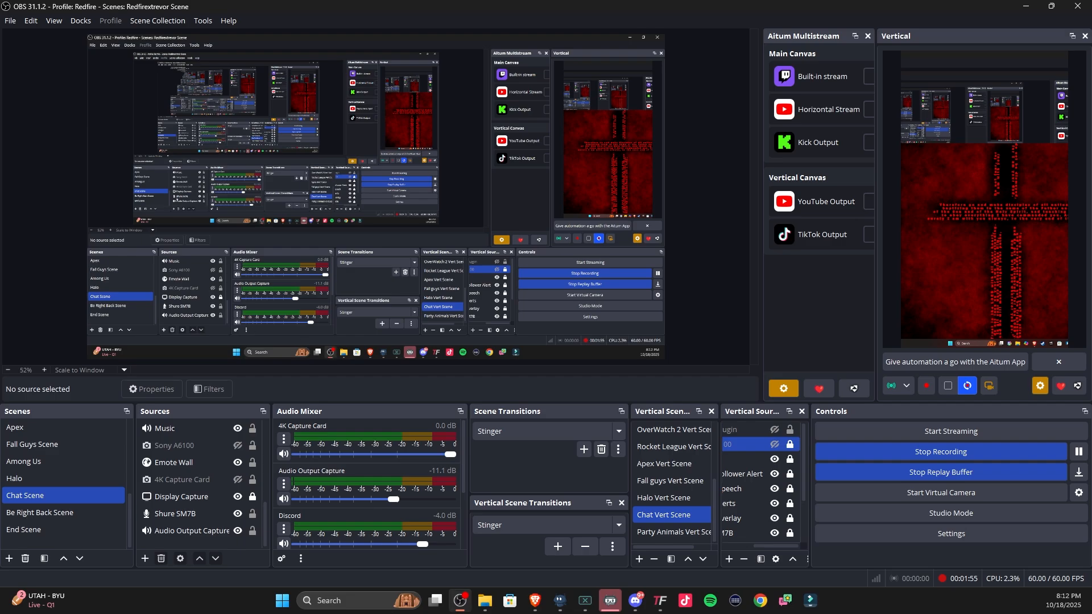
pyautogui.click(485, 601)
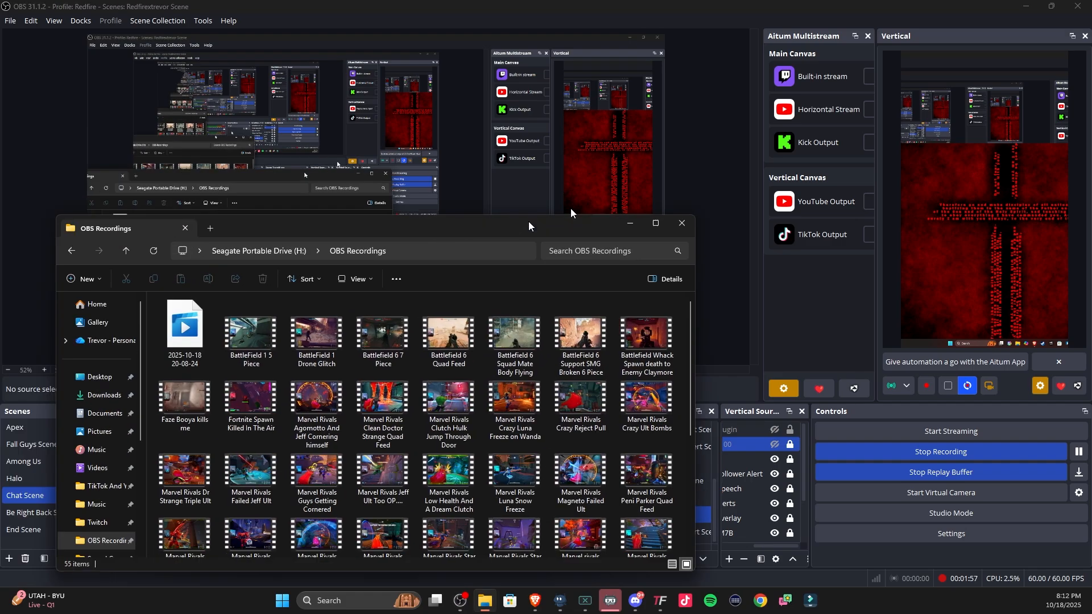
pyautogui.hotkey('alt', 'F4')
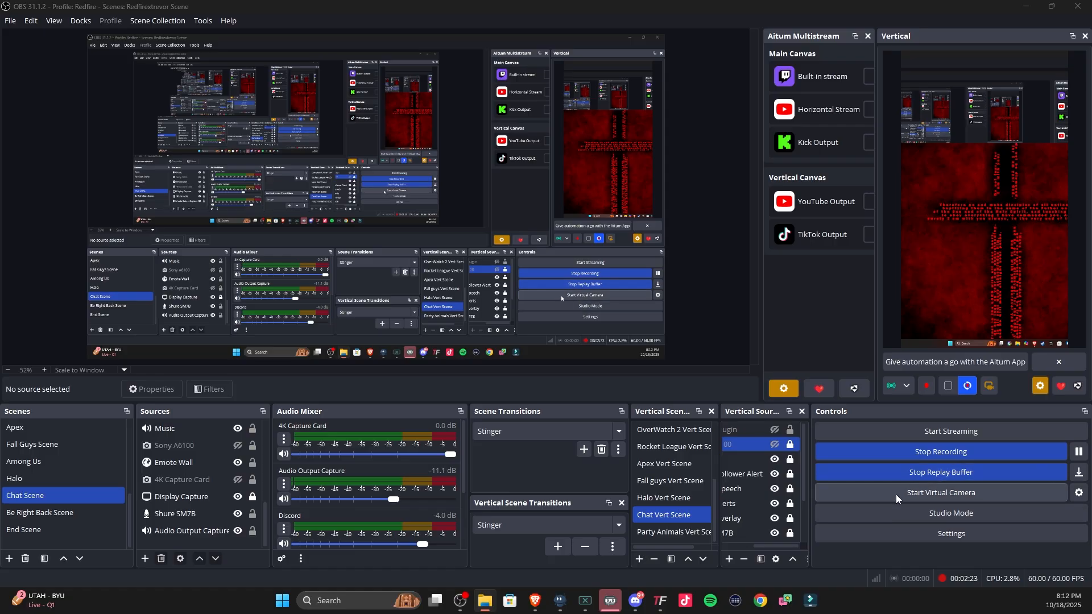
# Step: Open the settings and review the General replay buffer options, the Stream settings and the Output streaming settings
pyautogui.click(945, 533)
pyautogui.click(312, 107)
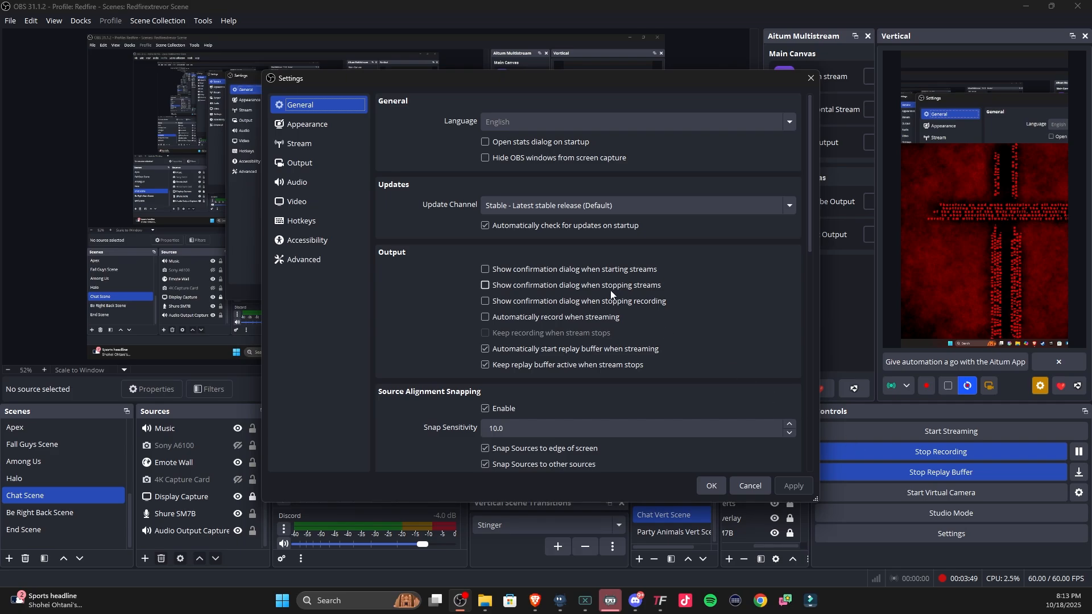
pyautogui.click(326, 138)
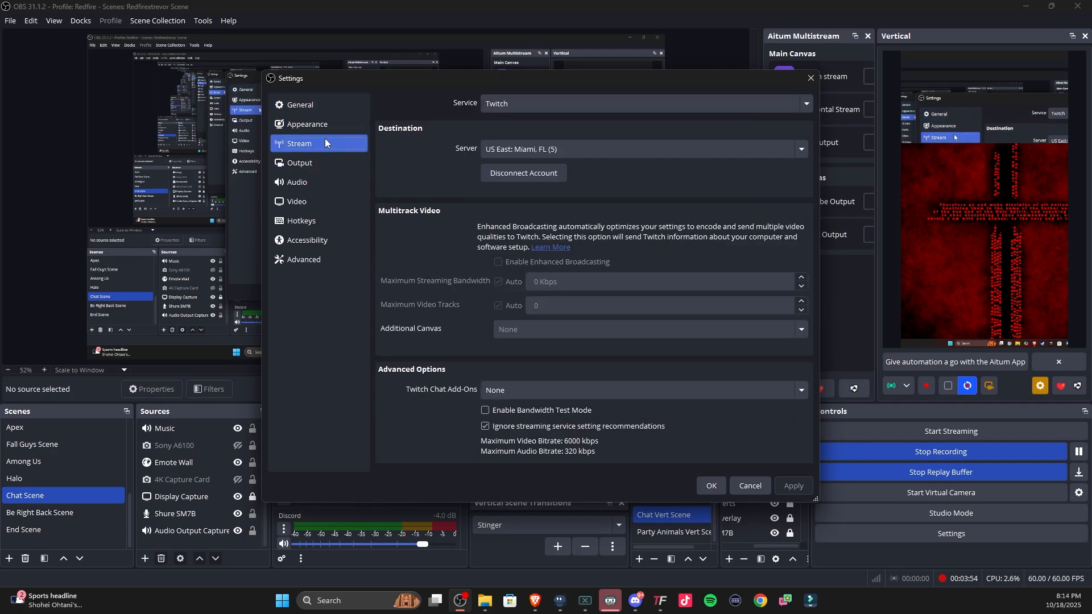
pyautogui.click(309, 162)
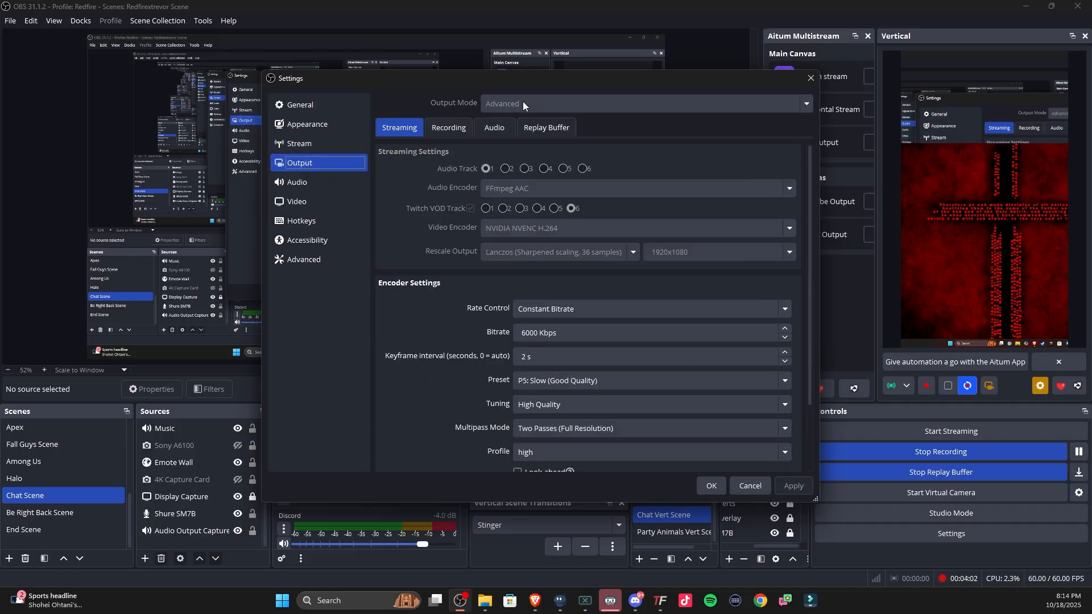
# Step: Review the recording path in the output settings and view the OBS Recordings folder it points to
pyautogui.click(448, 123)
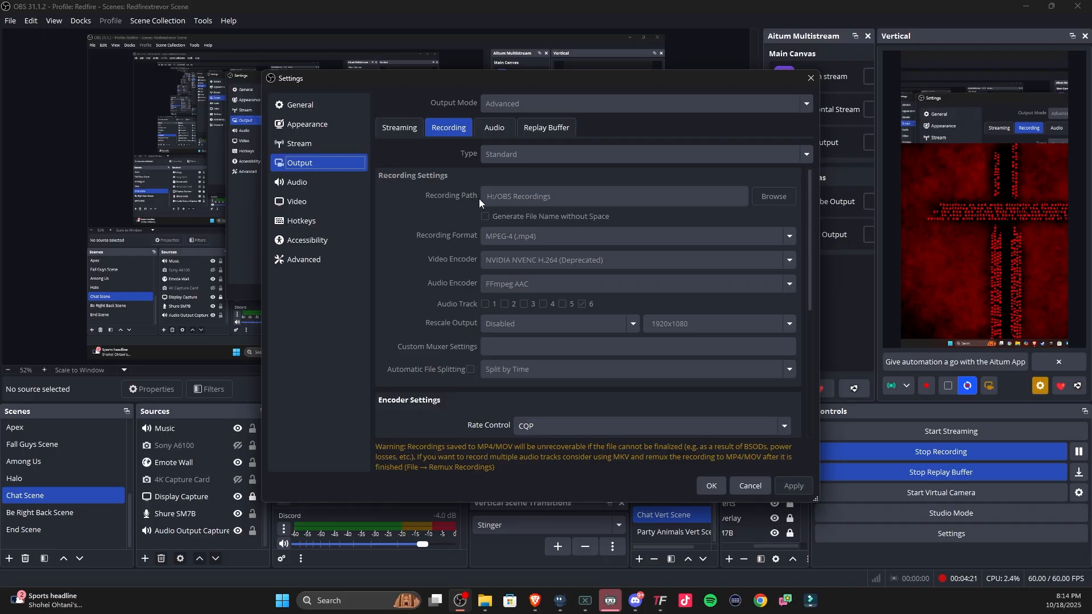
pyautogui.click(496, 198)
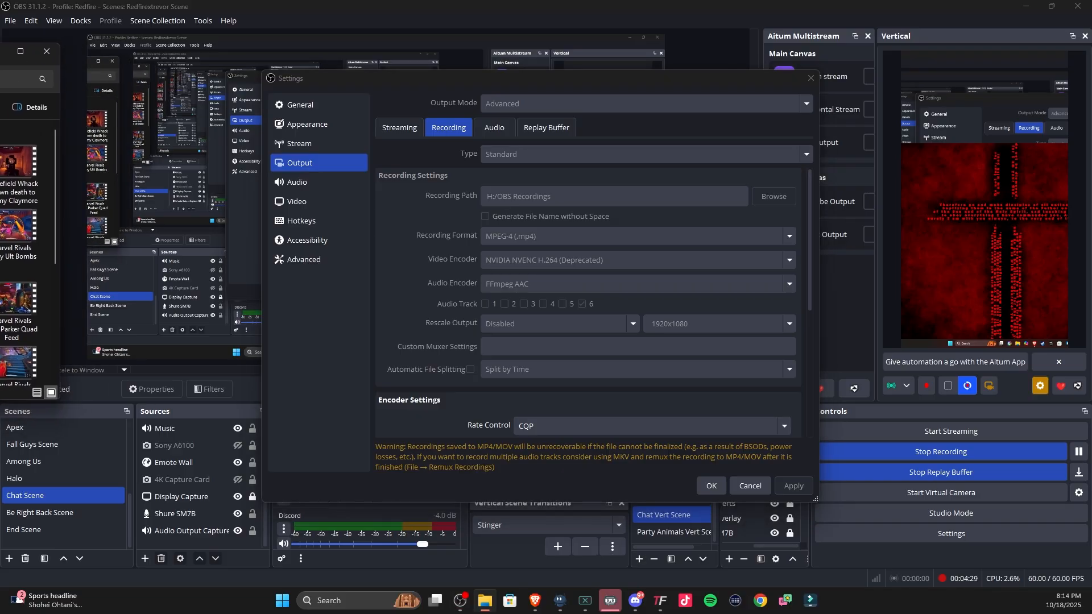
pyautogui.moveTo(0, 99); pyautogui.dragTo(631, 113)
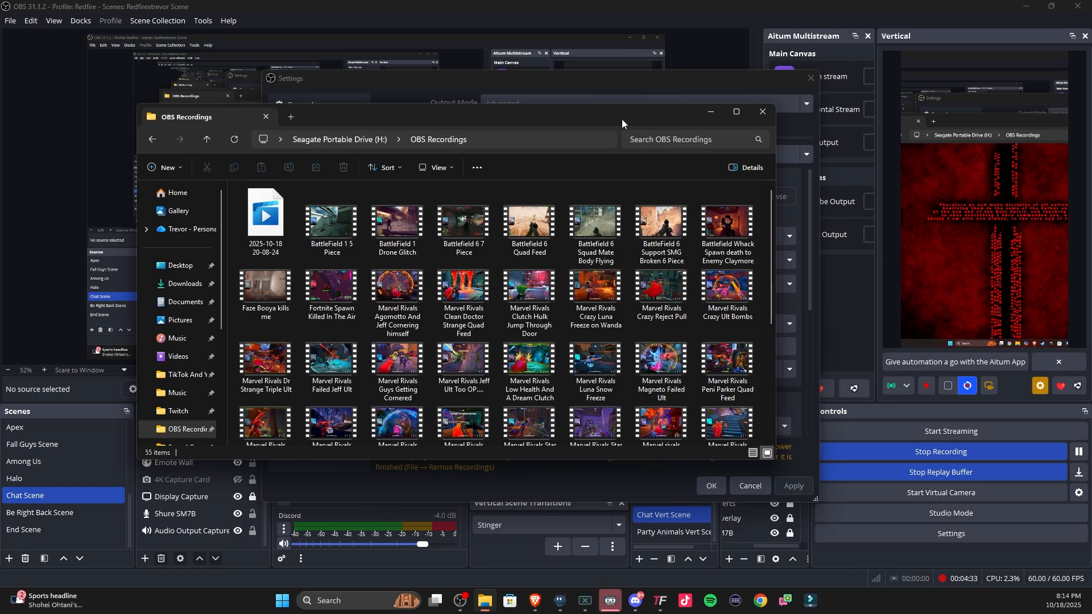
pyautogui.hotkey('alt', 'Tab')
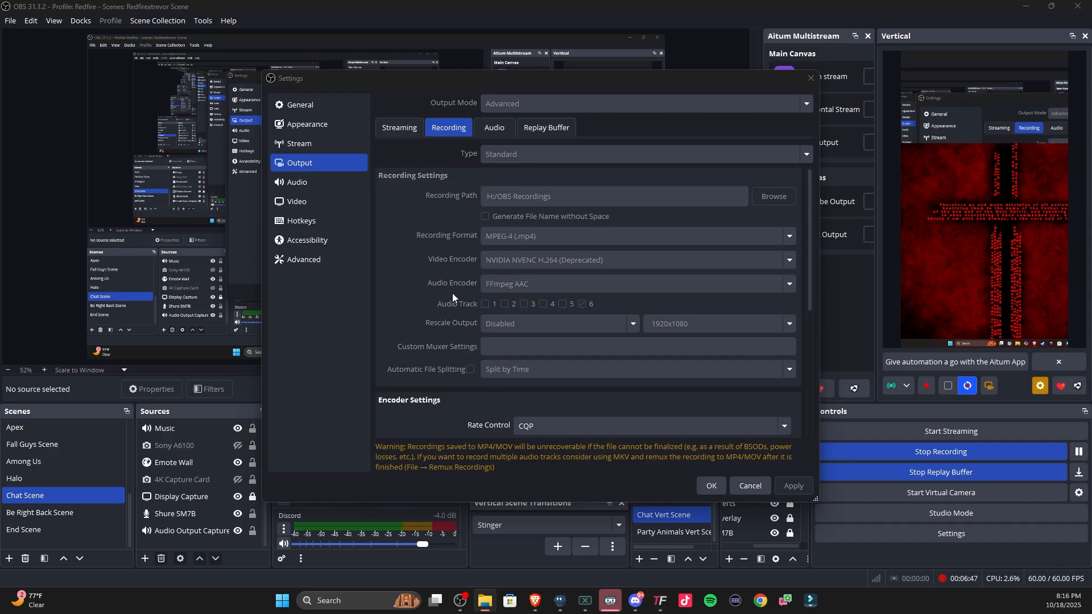
# Step: Examine the recording format and encoder settings, including the available rate control options
pyautogui.scroll(-1, 452, 297)
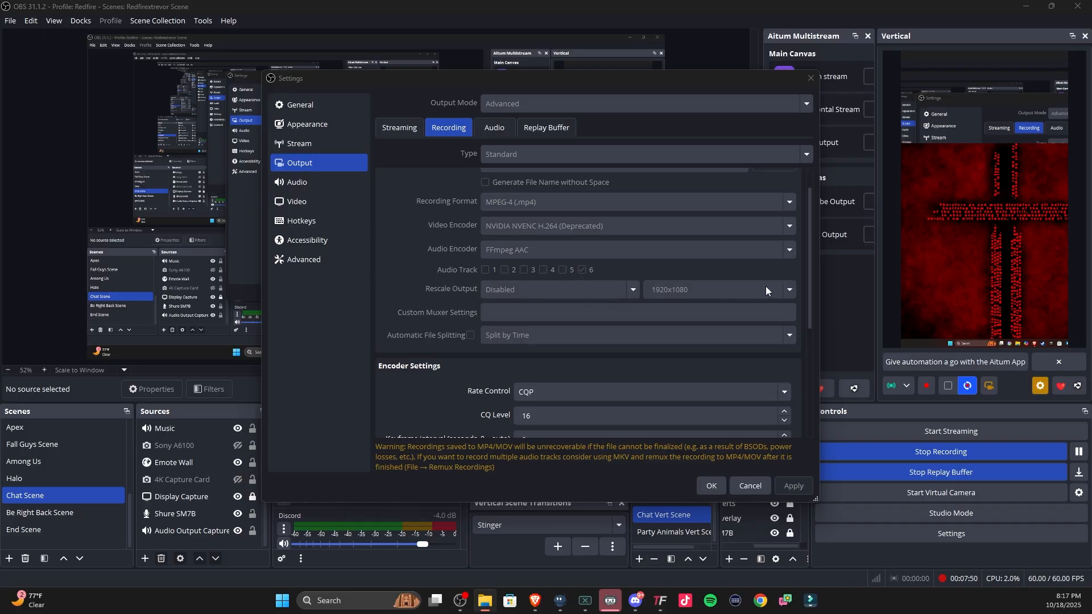
pyautogui.scroll(-6, 475, 335)
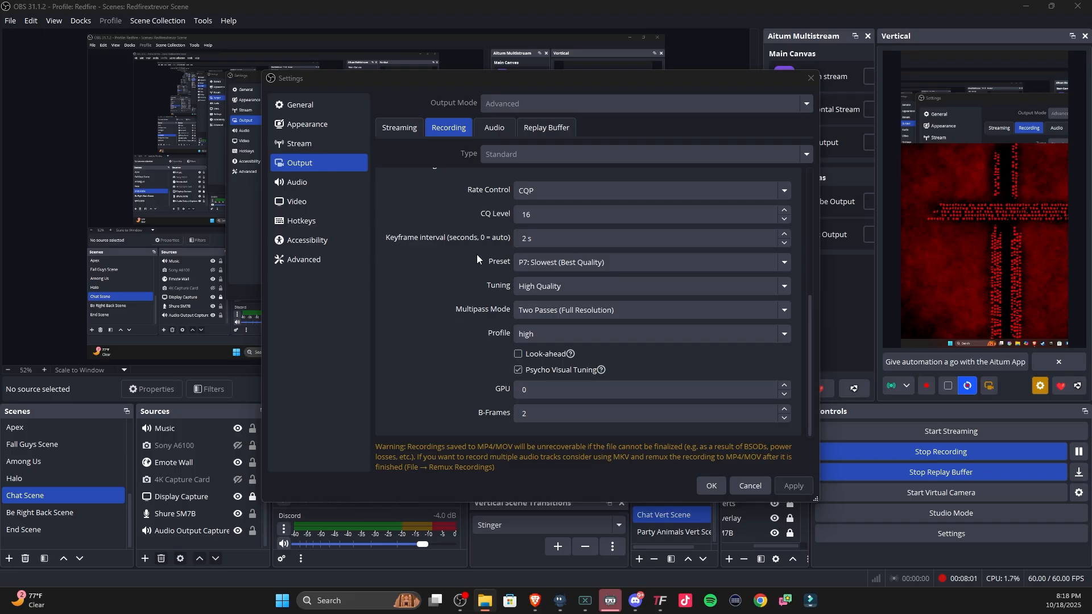
pyautogui.click(542, 184)
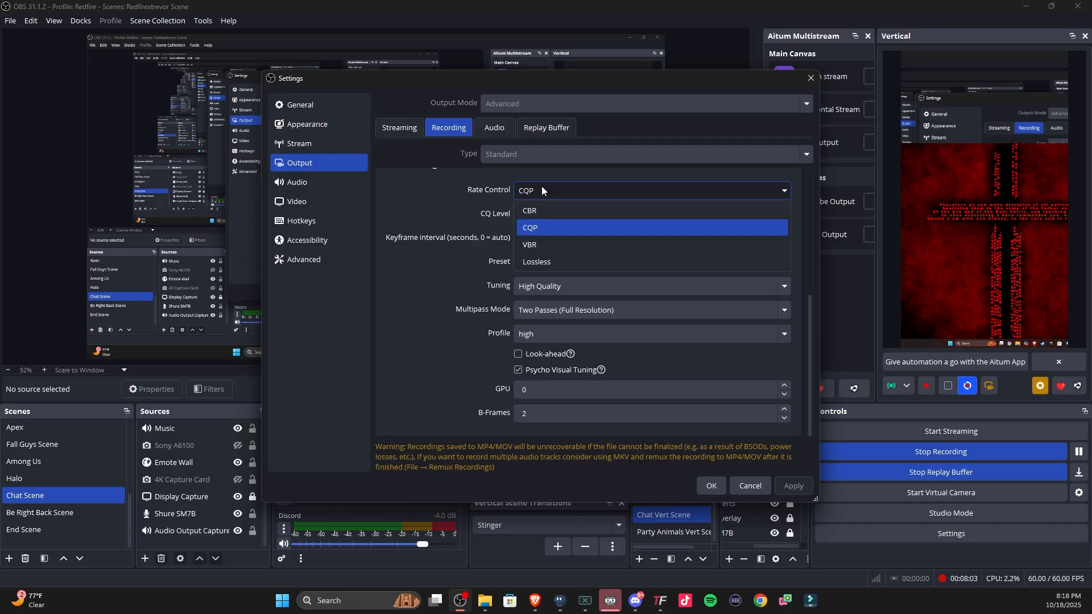
pyautogui.click(421, 194)
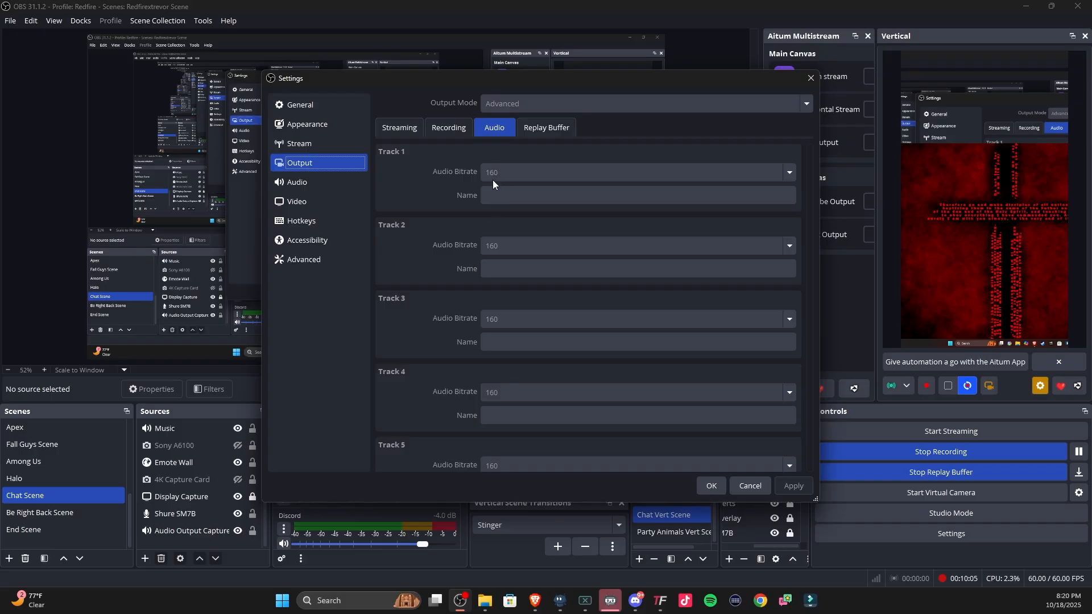
# Step: Review the replay buffer's maximum replay time and maximum memory in the output settings
pyautogui.click(540, 132)
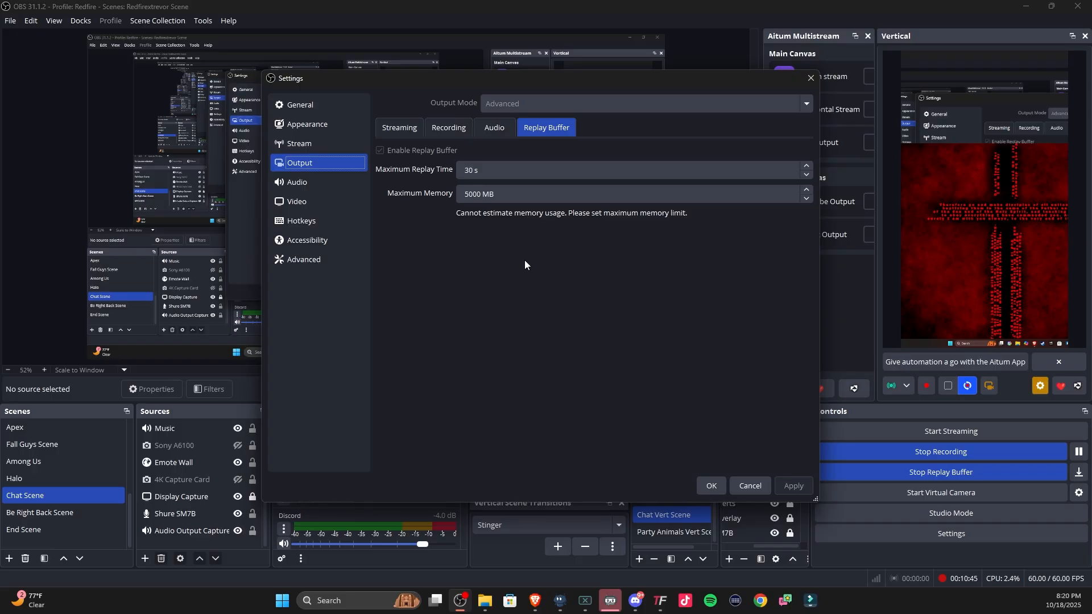
pyautogui.click(478, 195)
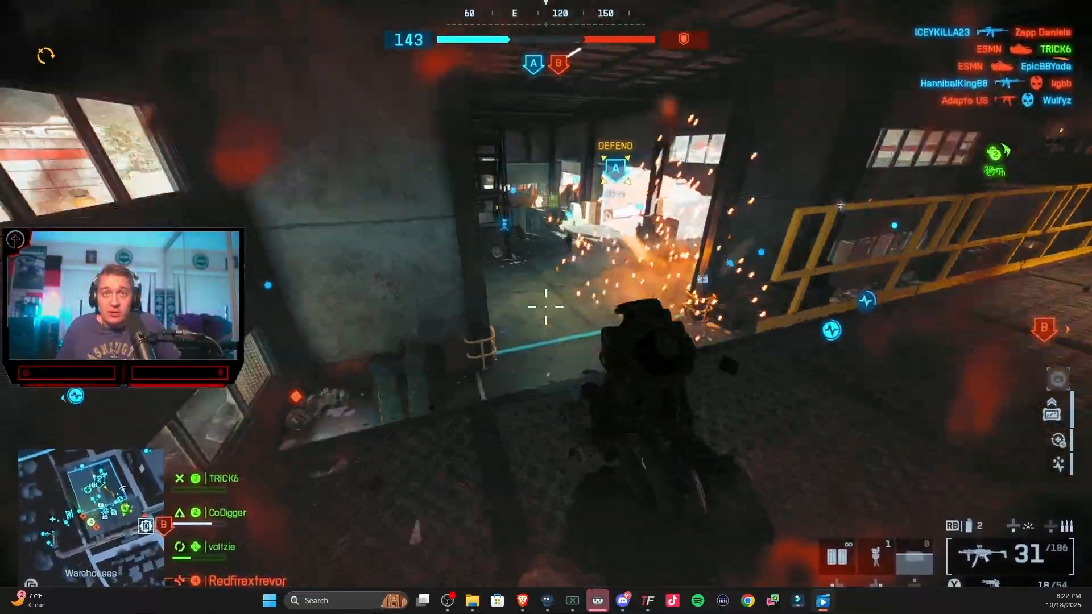
pyautogui.rightClick(546, 307)
pyautogui.click(546, 307)
pyautogui.click(546, 307)
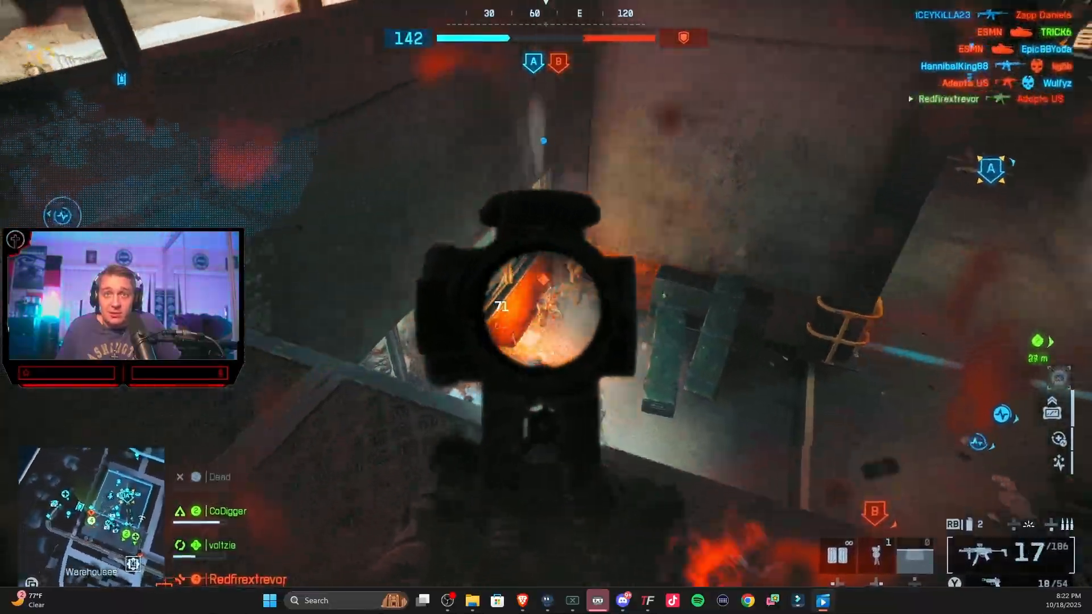
pyautogui.click(546, 307)
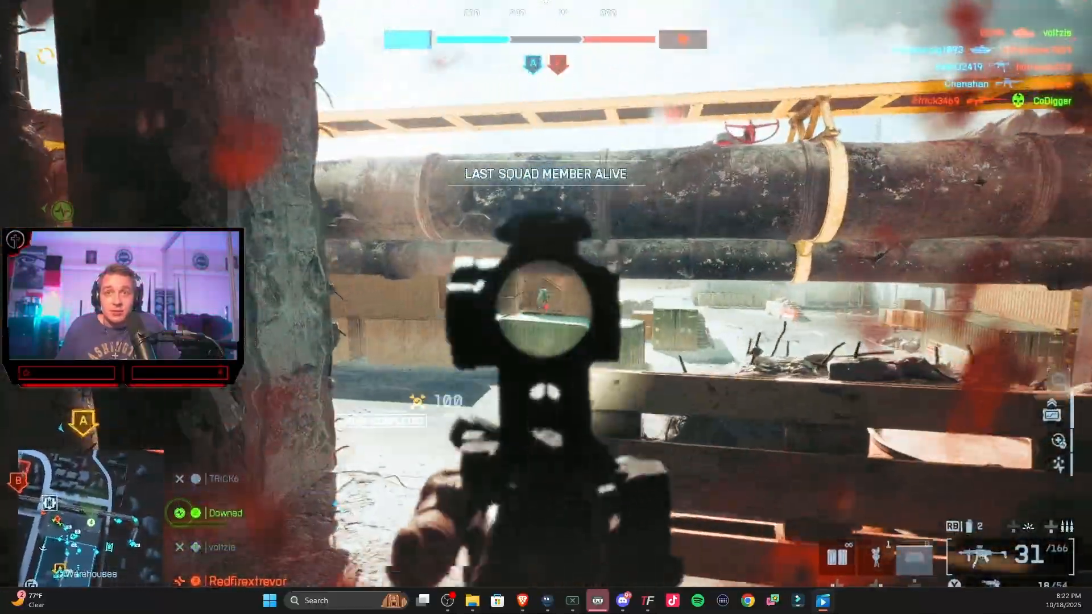
pyautogui.click(546, 307)
pyautogui.click(546, 307)
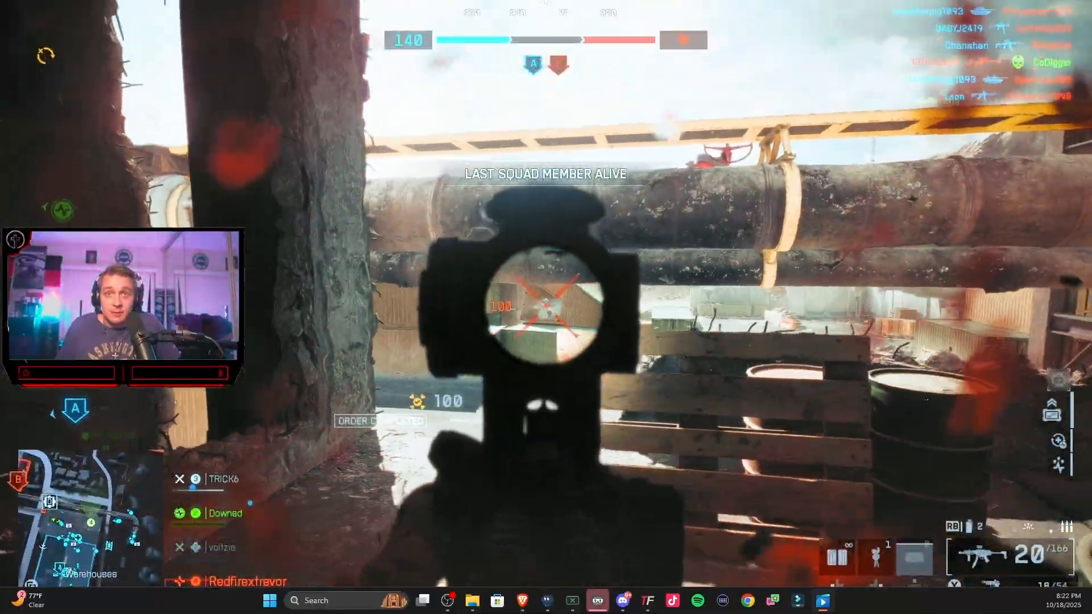
pyautogui.click(546, 308)
pyautogui.click(546, 307)
pyautogui.click(546, 307)
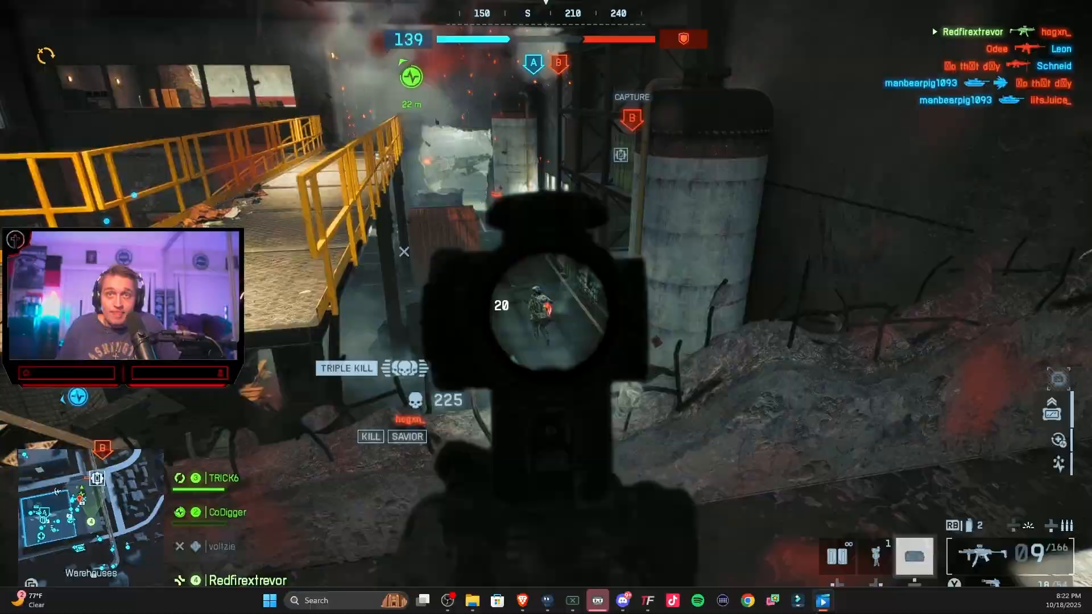
pyautogui.click(546, 307)
pyautogui.click(546, 307)
pyautogui.press('r')
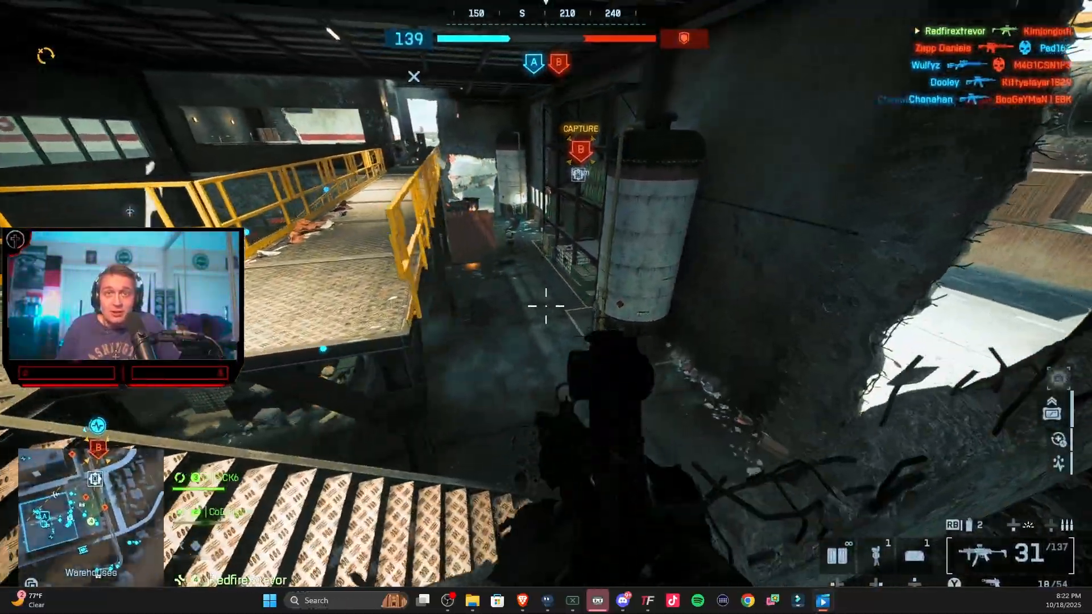
pyautogui.rightClick(546, 307)
pyautogui.click(546, 307)
pyautogui.click(546, 307)
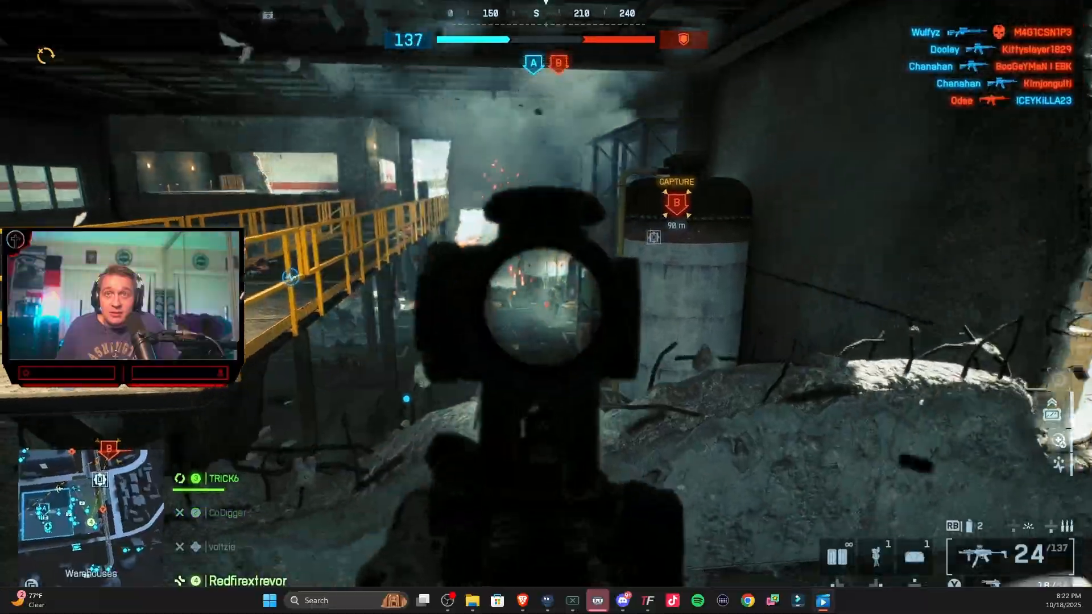
pyautogui.click(546, 307)
pyautogui.rightClick(546, 307)
pyautogui.press('w')
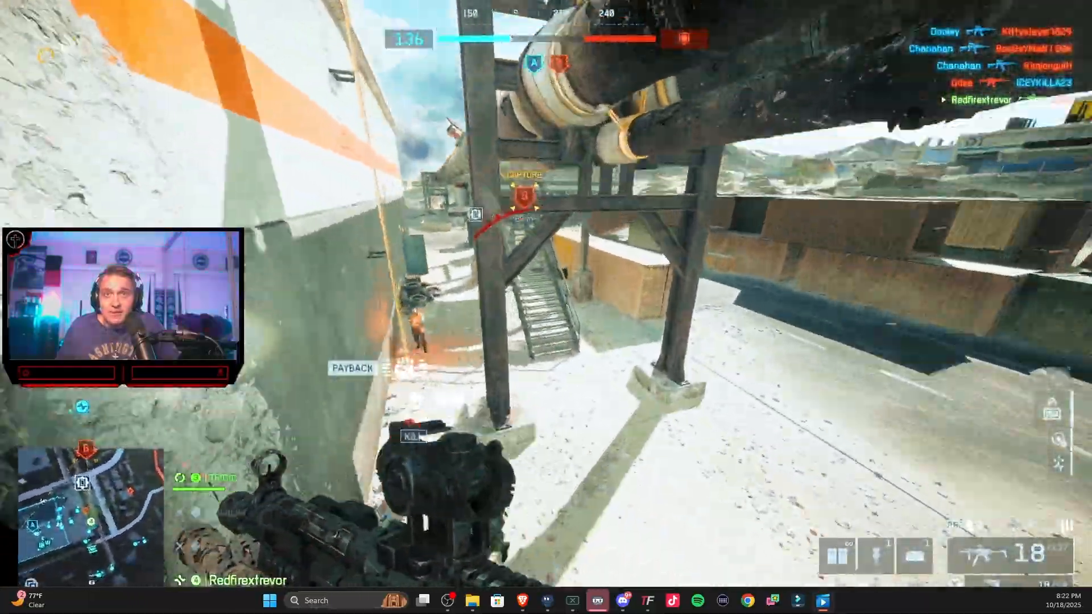
pyautogui.rightClick(546, 307)
pyautogui.click(546, 307)
pyautogui.click(546, 307)
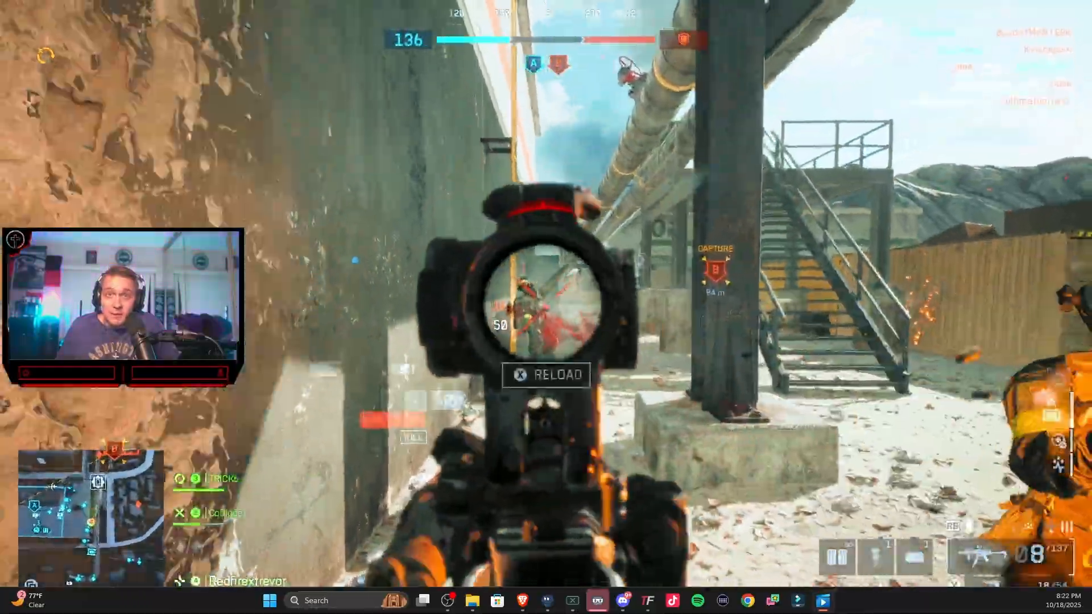
pyautogui.click(546, 307)
pyautogui.press('r')
pyautogui.press('w')
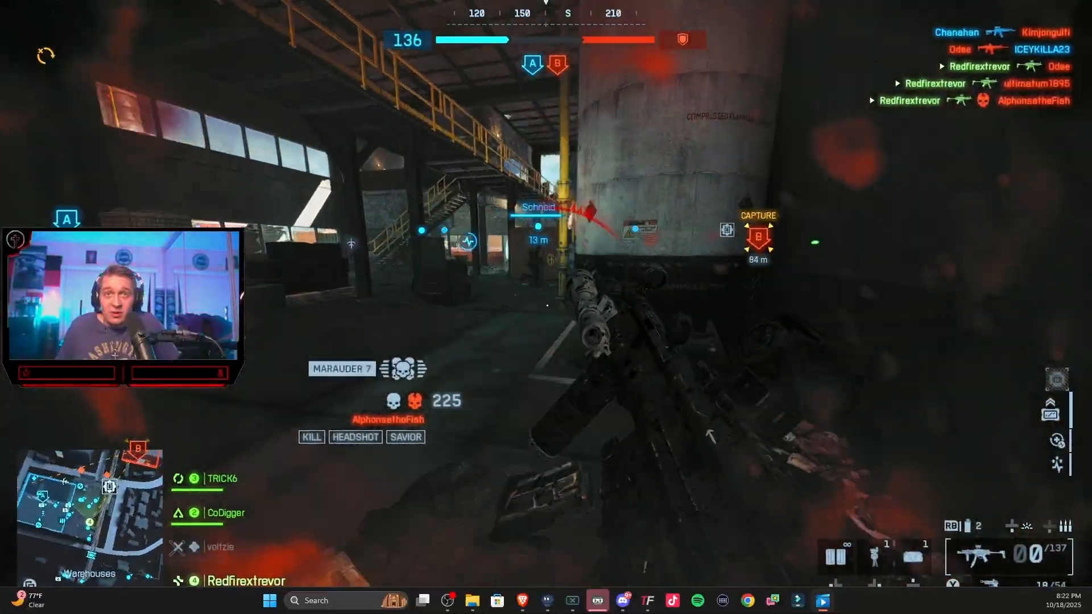
pyautogui.press('w')
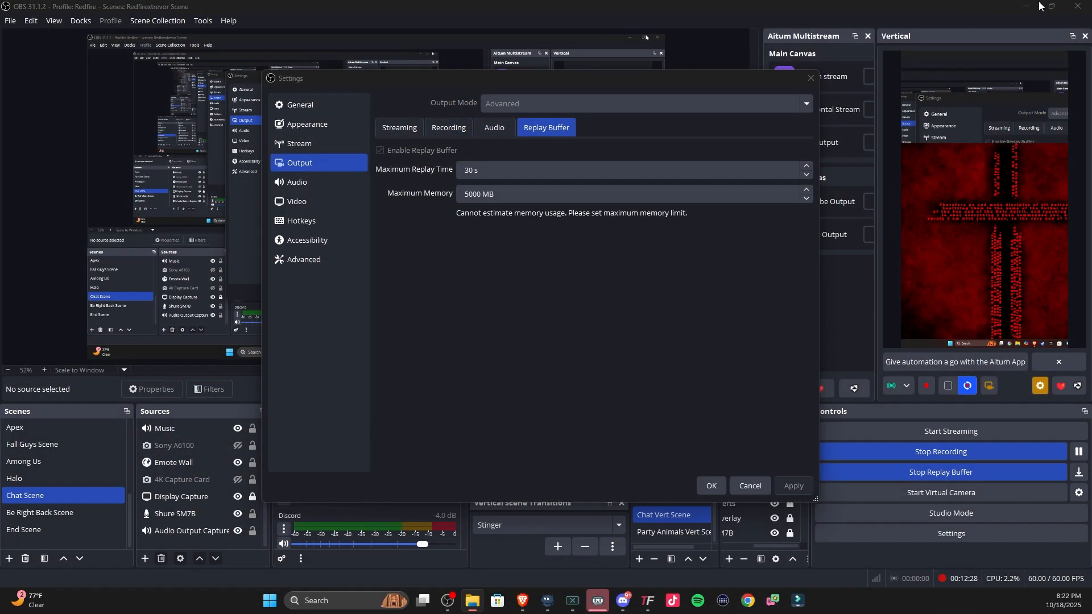
pyautogui.click(1078, 8)
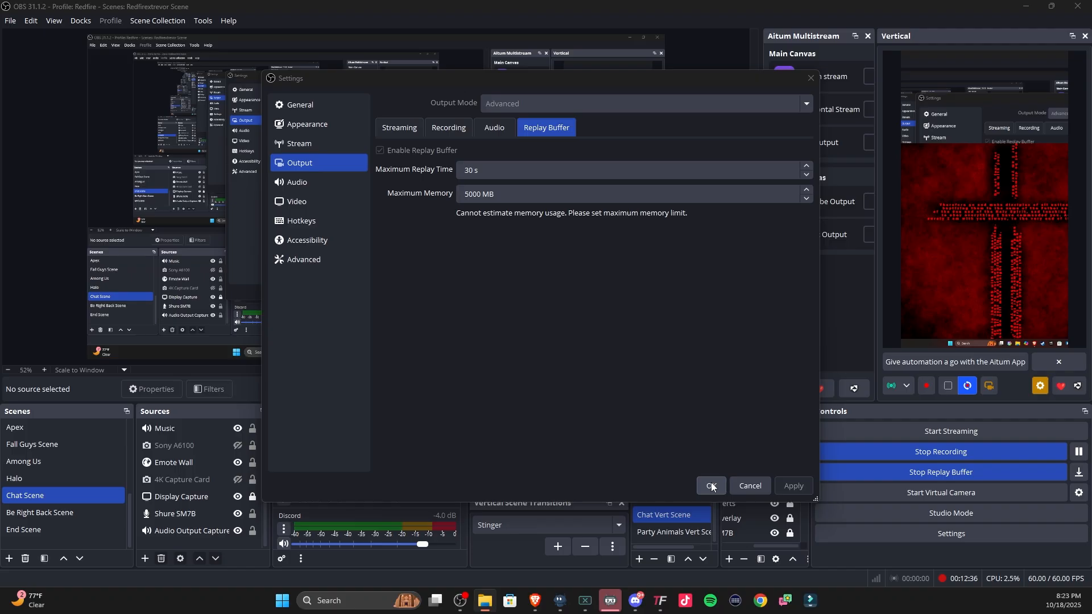
# Step: Go through the Audio and Video settings, and find the replay buffer's Save Replay entry in the Hotkeys settings
pyautogui.click(344, 183)
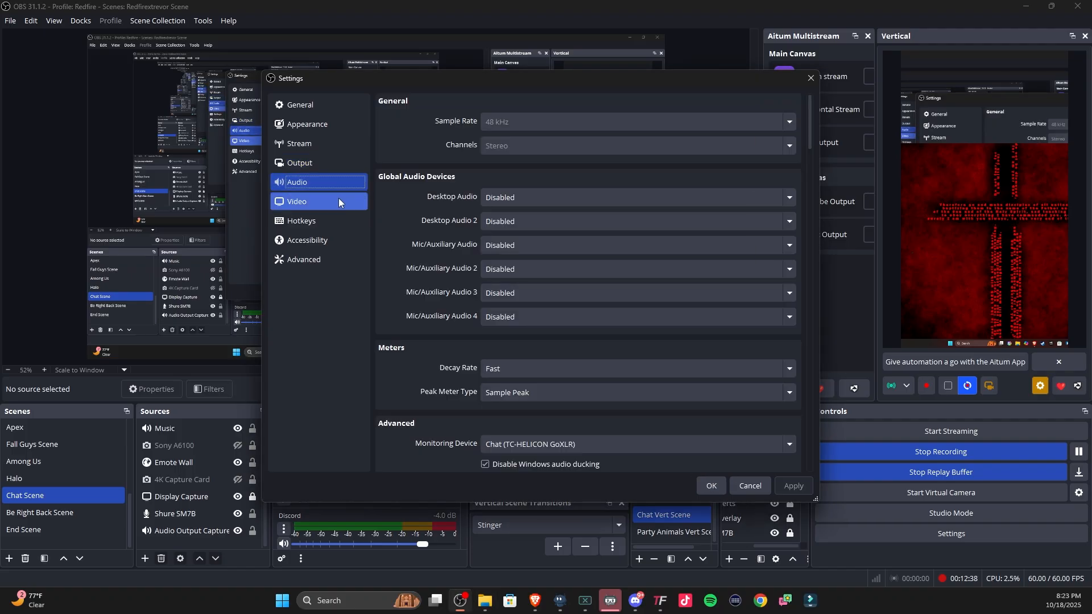
pyautogui.click(337, 202)
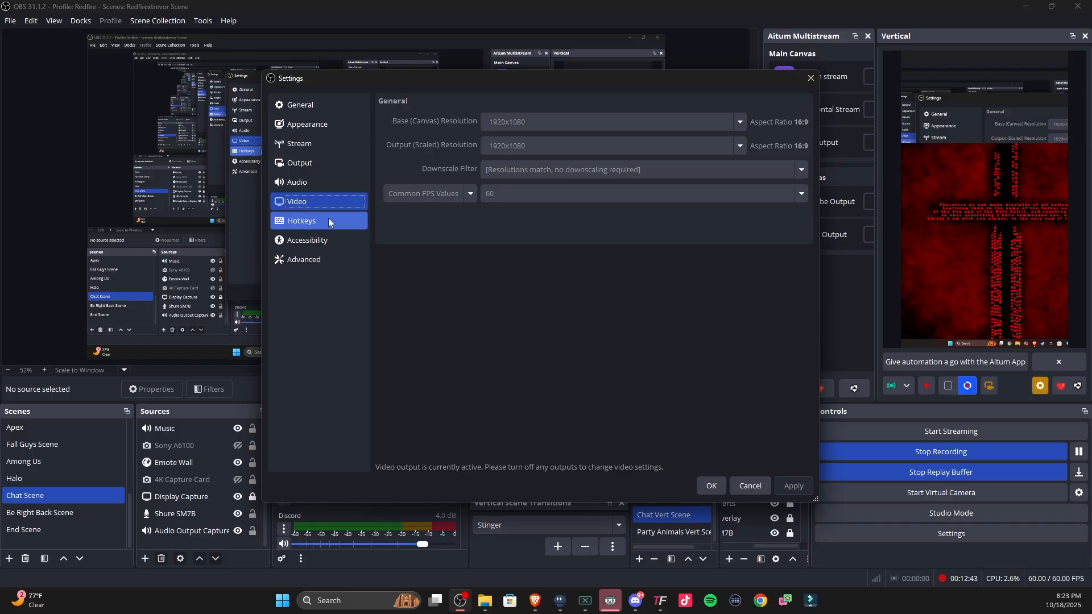
pyautogui.click(328, 221)
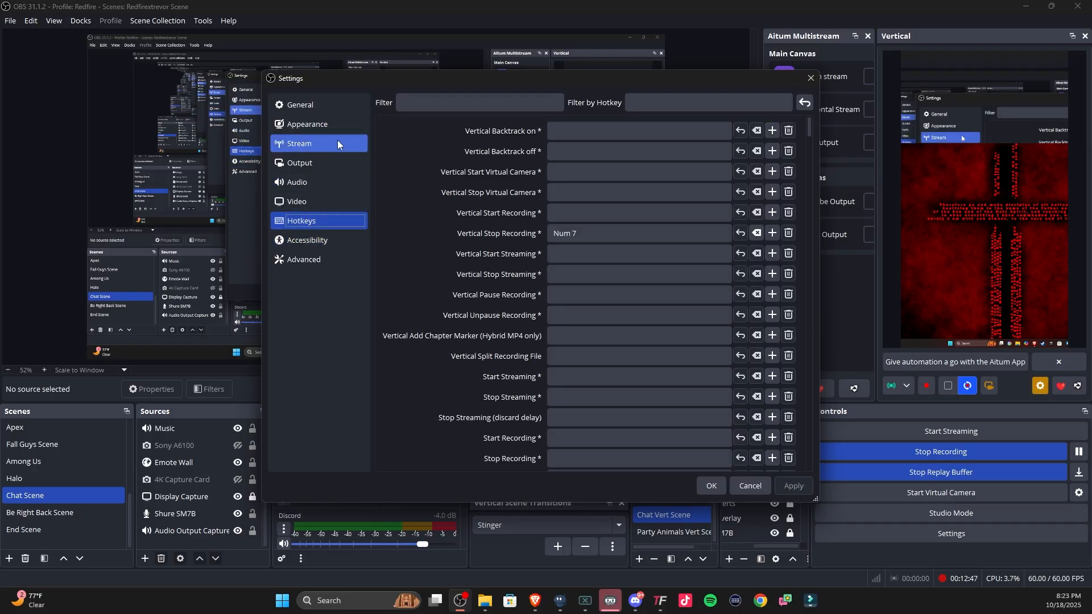
pyautogui.scroll(-1, 387, 138)
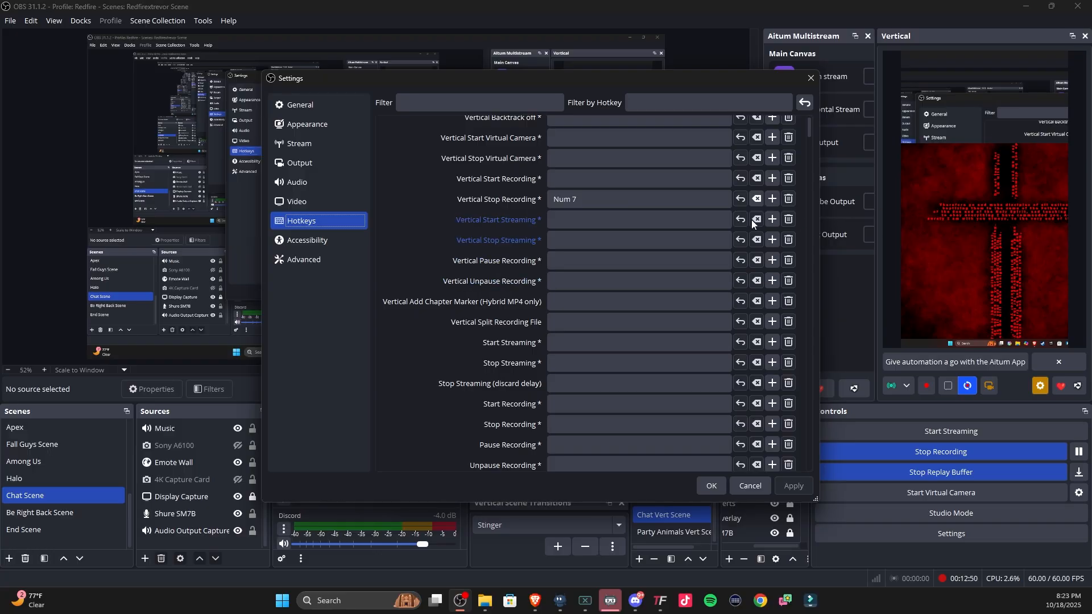
pyautogui.scroll(-2, 377, 229)
pyautogui.scroll(-15, 376, 228)
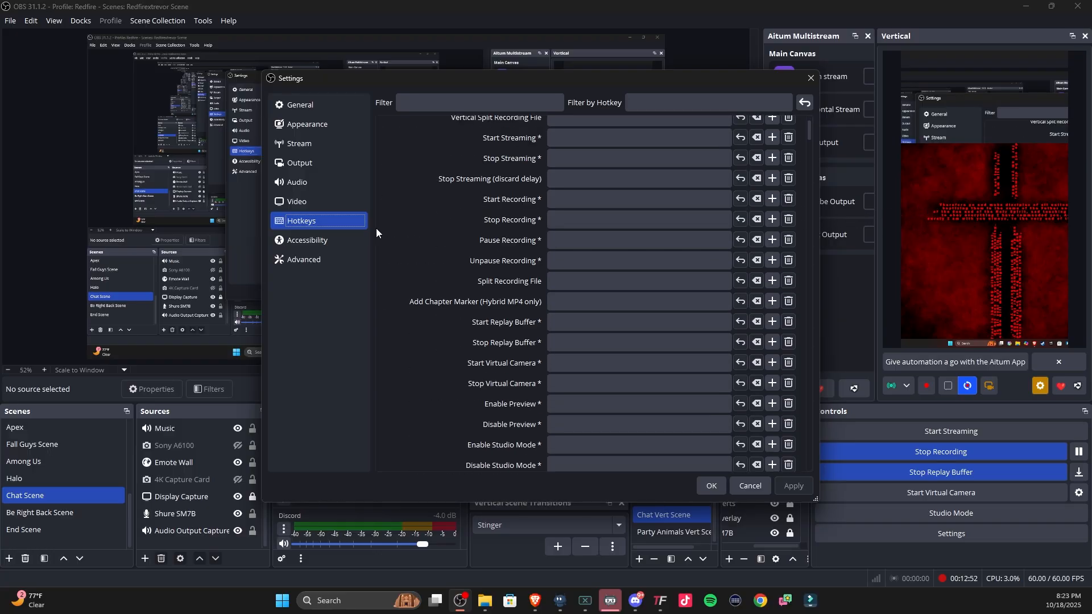
pyautogui.scroll(-1, 376, 228)
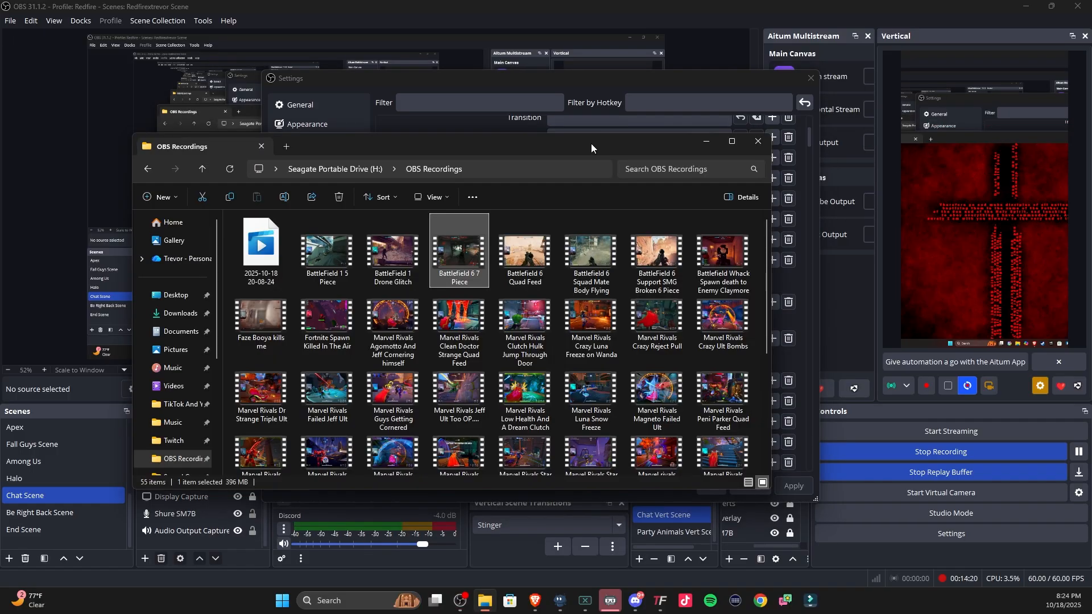
# Step: Play the newly saved replay clip from the OBS Recordings folder and close the folder window
pyautogui.scroll(-5, 637, 287)
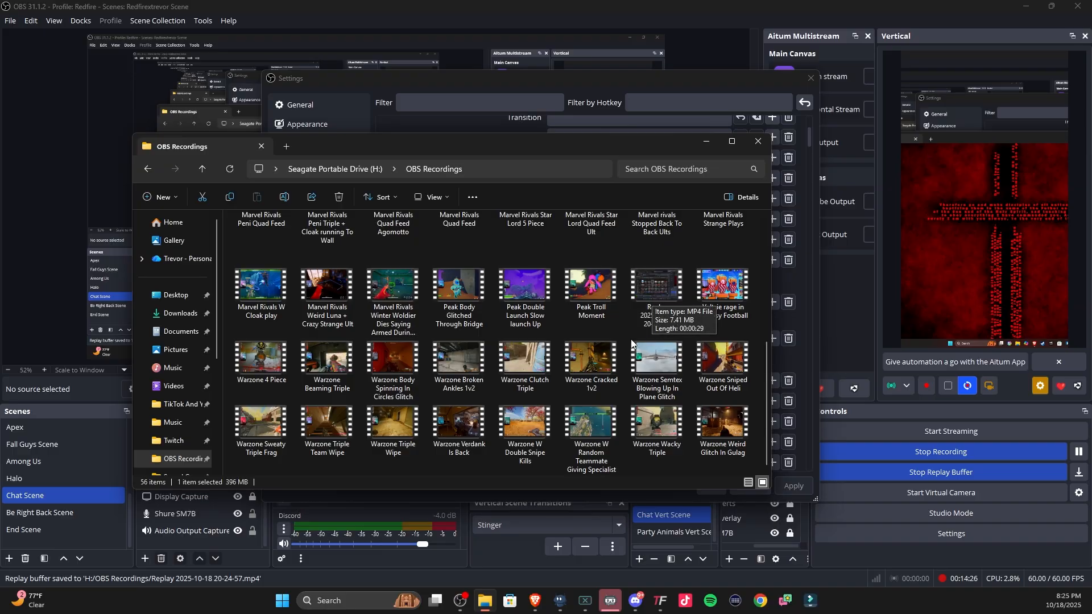
pyautogui.doubleClick(658, 312)
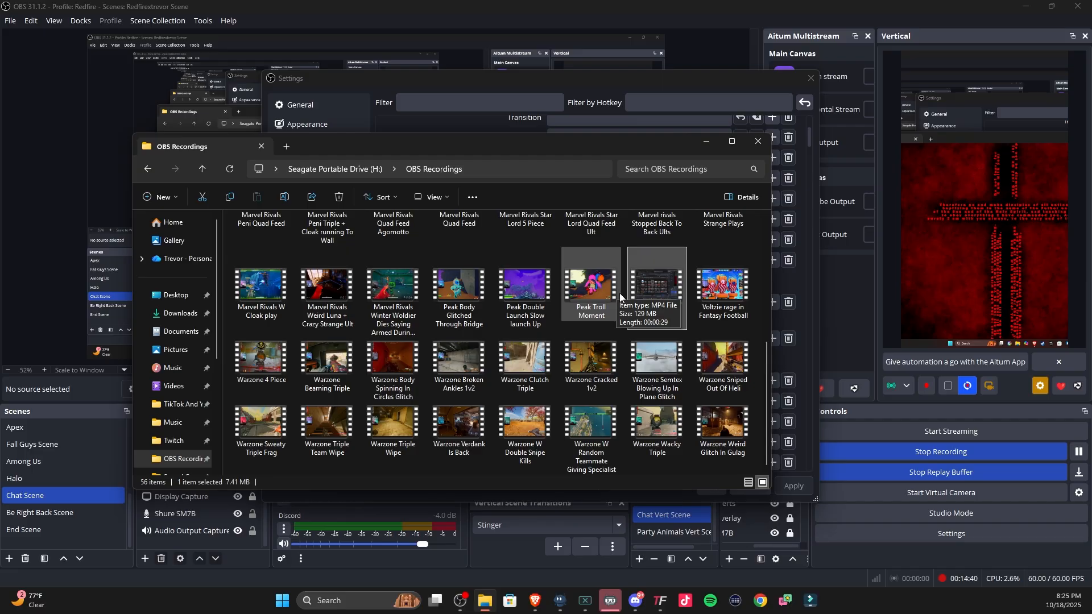
pyautogui.click(758, 141)
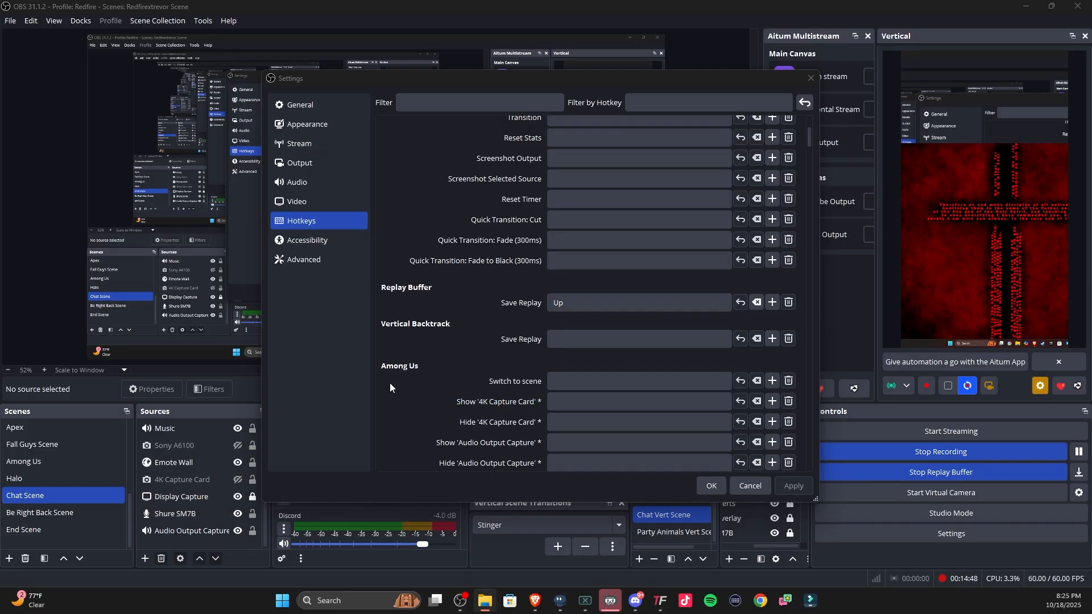